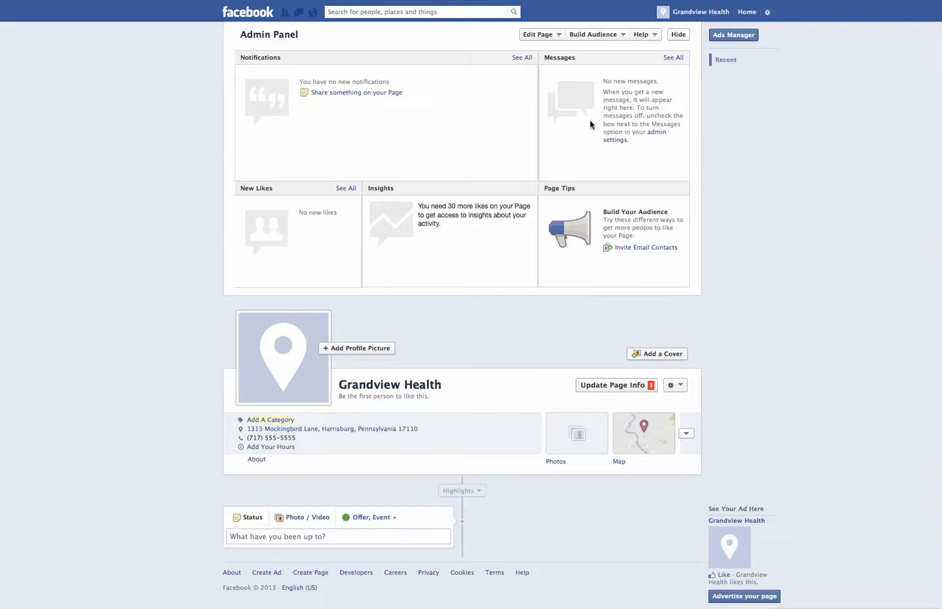
# Hide the Admin Panel of the Grandview Health page and open the status composer on its timeline
pyautogui.click(681, 36)
pyautogui.click(679, 35)
pyautogui.click(678, 35)
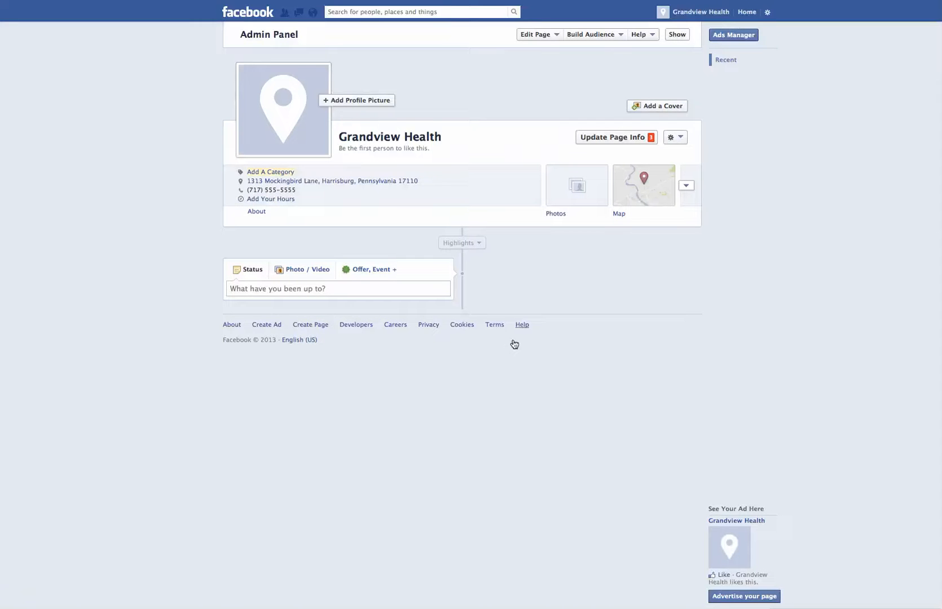
pyautogui.click(271, 288)
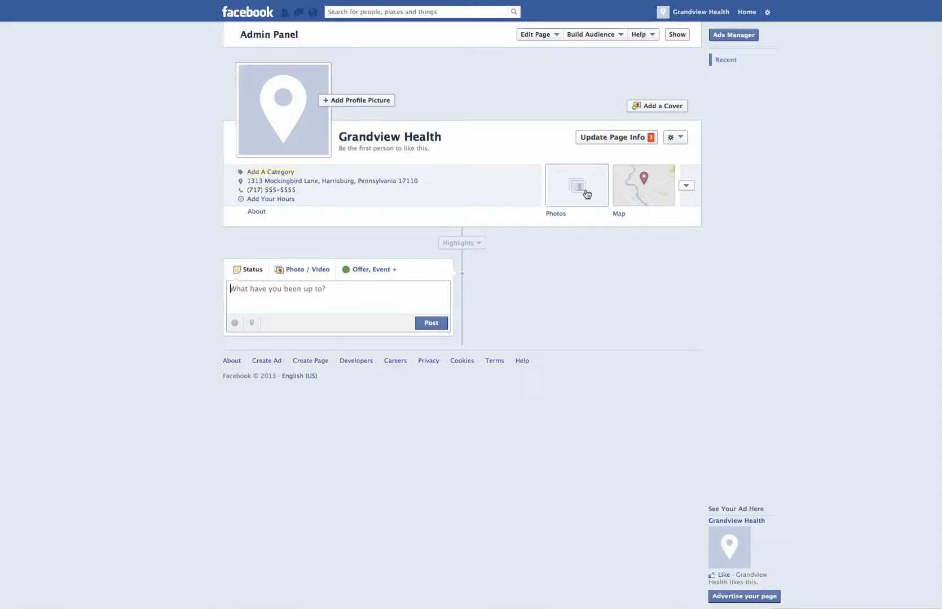
# Review the Grandview Health page's info fields and the identities available for using Facebook, and return to the page
pyautogui.click(610, 143)
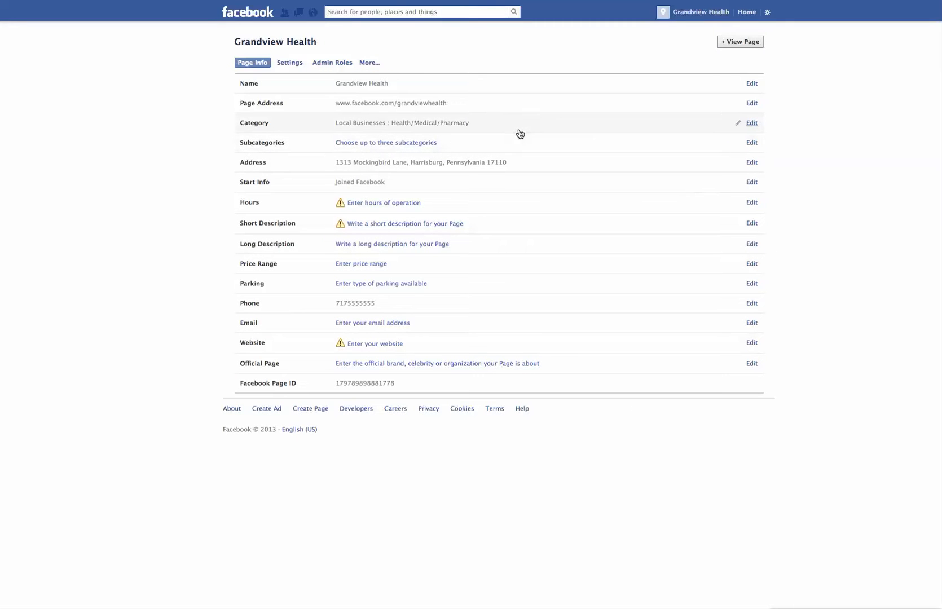
pyautogui.click(767, 12)
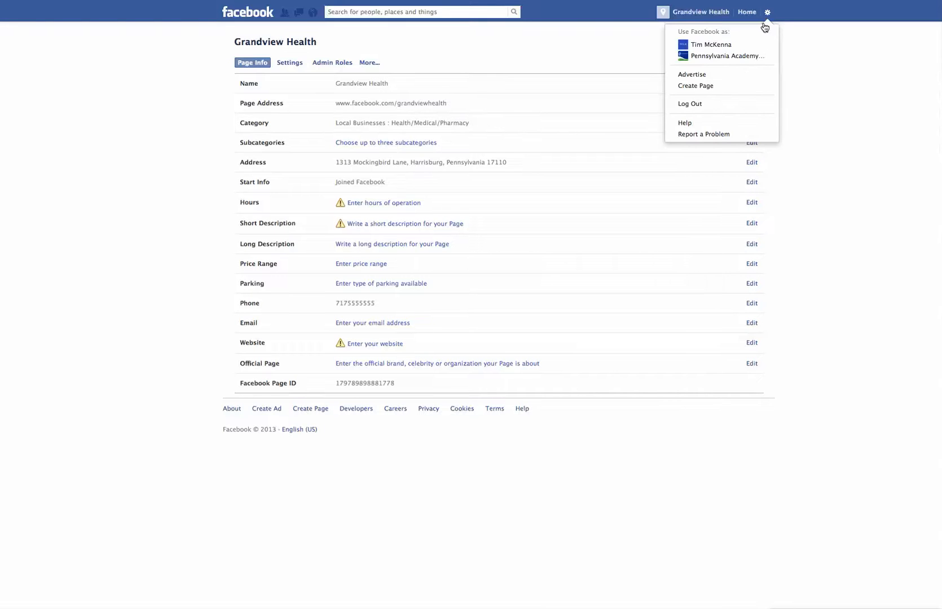
pyautogui.click(721, 16)
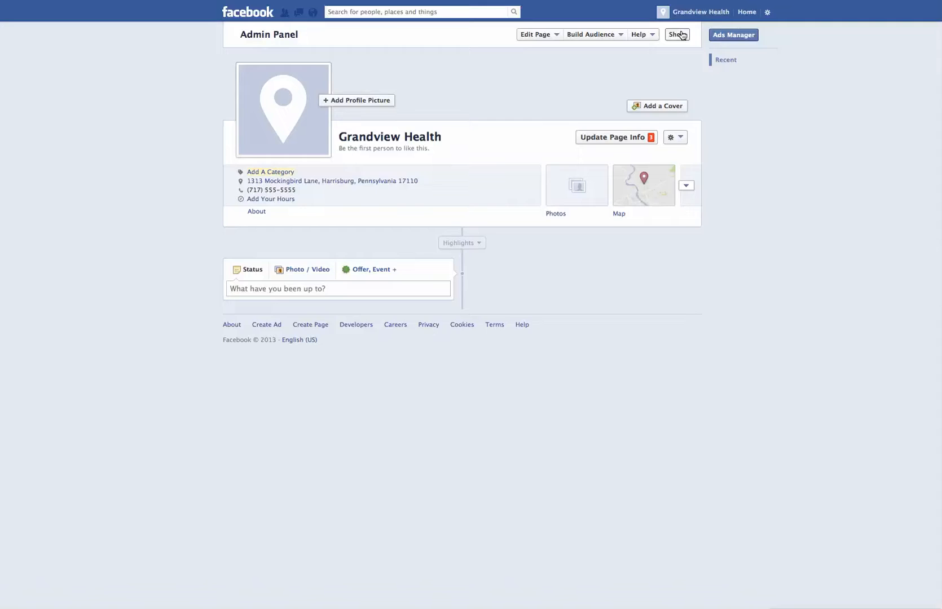
# Review the Grandview Health page's settings, such as visibility and posting ability, and return to the page
pyautogui.click(543, 35)
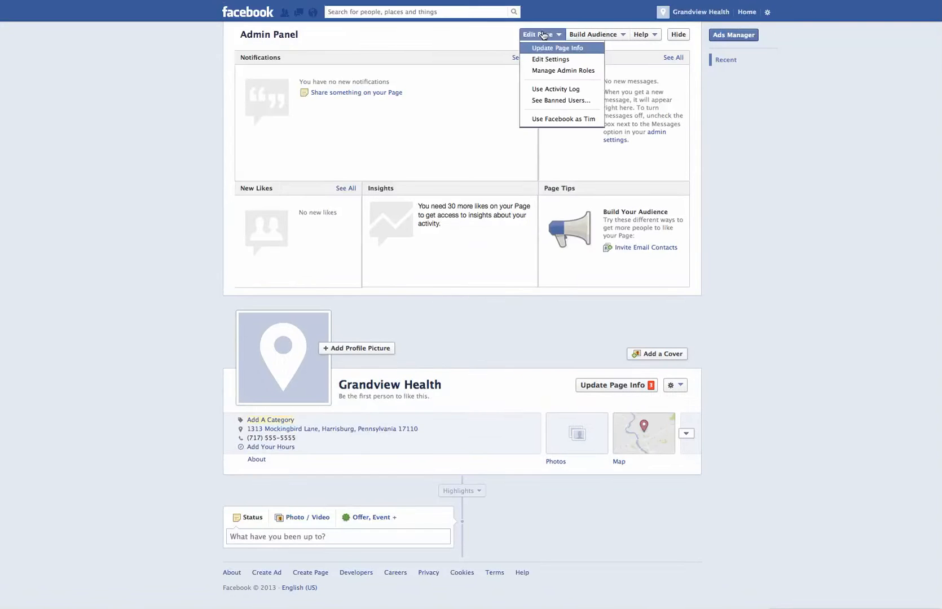
pyautogui.click(550, 59)
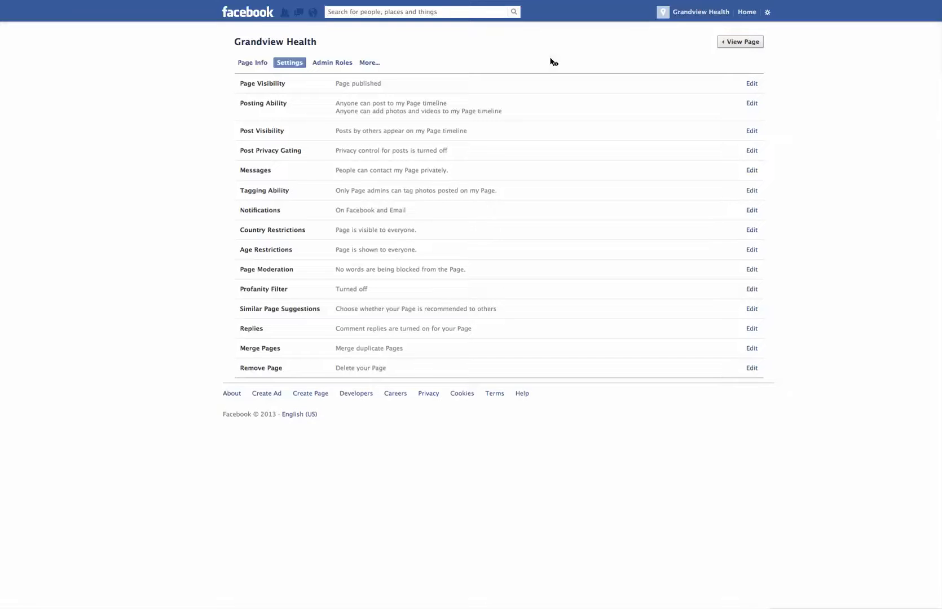
pyautogui.click(700, 16)
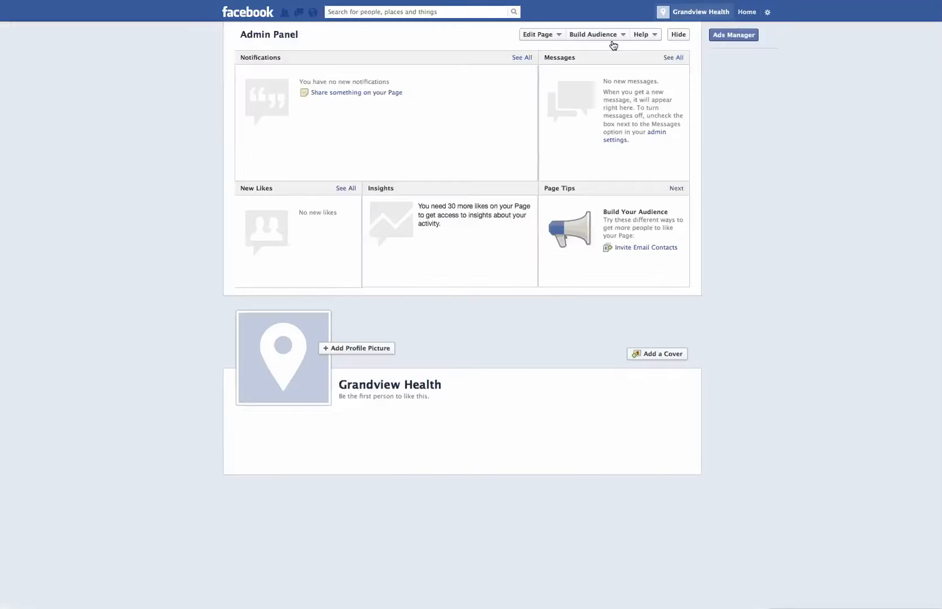
# Open the page's admin roles and view the roles that can be assigned to a new admin
pyautogui.click(540, 35)
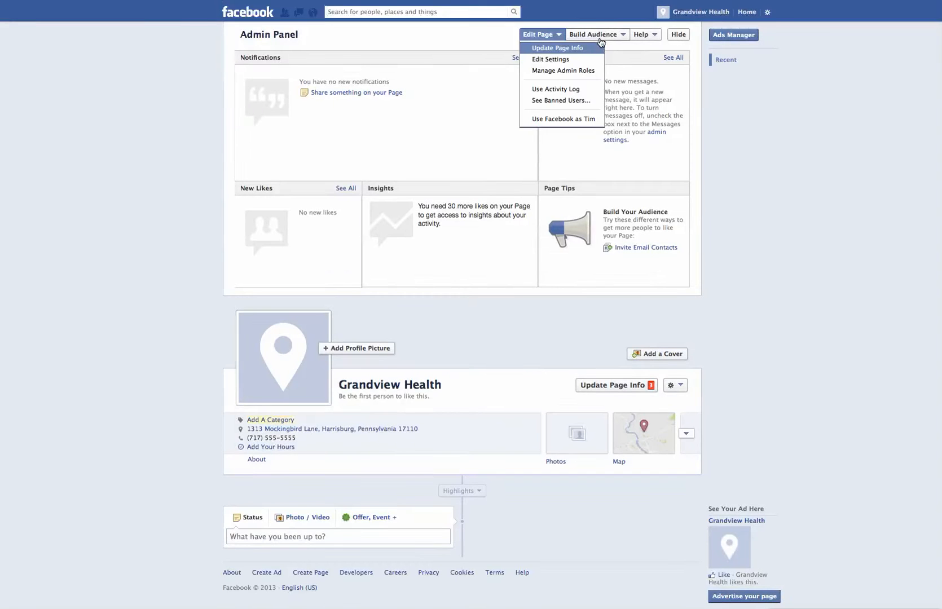
pyautogui.click(559, 71)
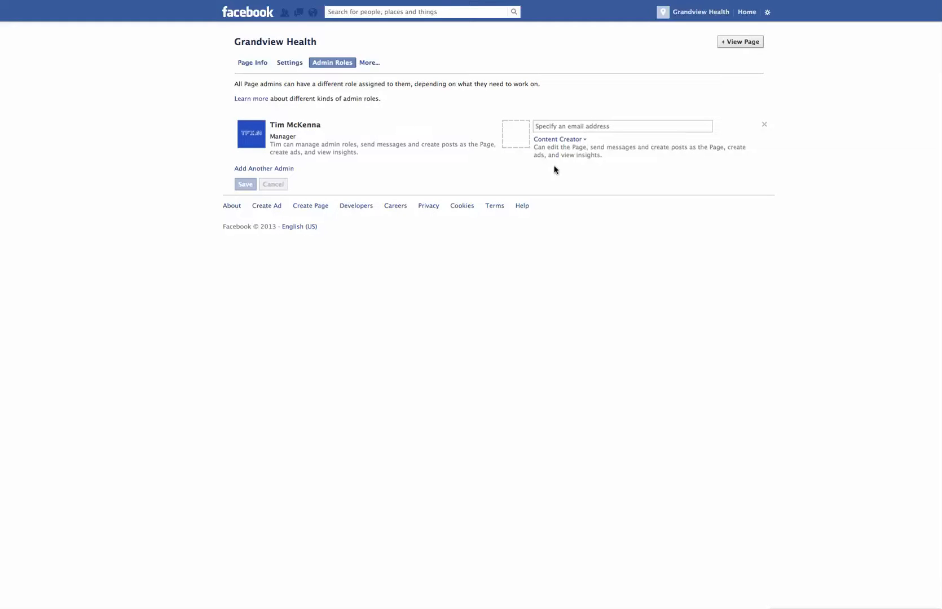
pyautogui.click(607, 127)
pyautogui.click(584, 140)
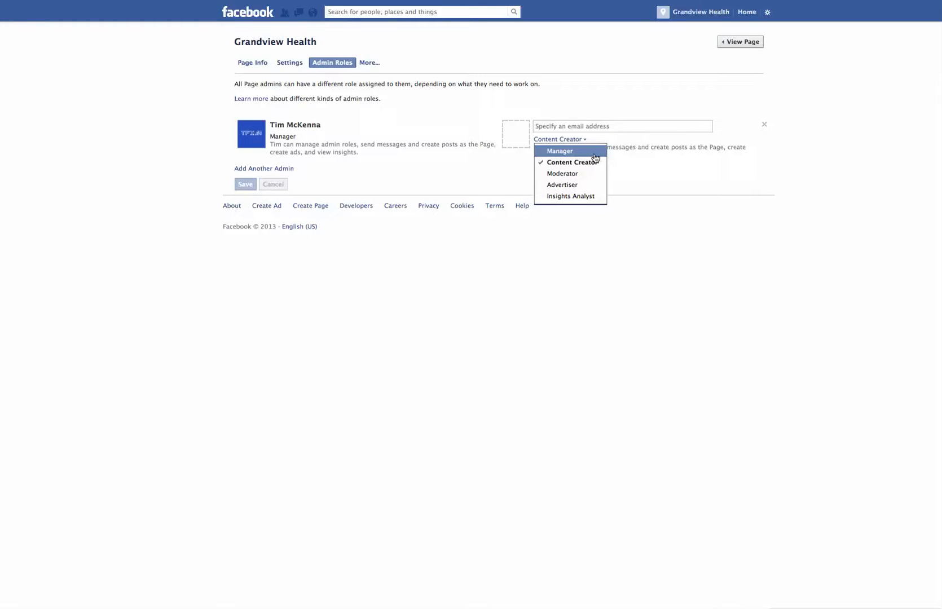
pyautogui.click(685, 166)
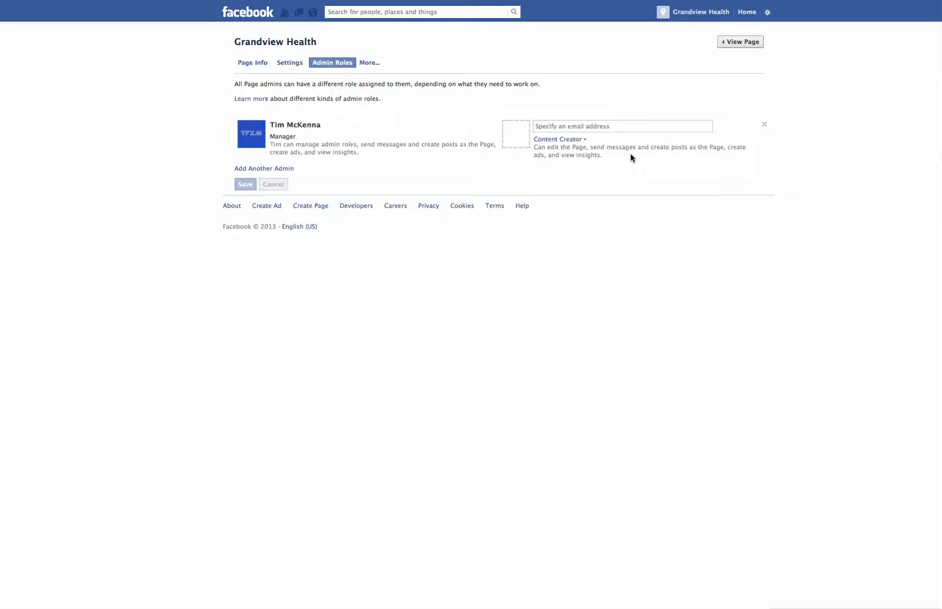
# Set the role of the new, unnamed admin entry to Moderator
pyautogui.click(583, 147)
pyautogui.click(579, 174)
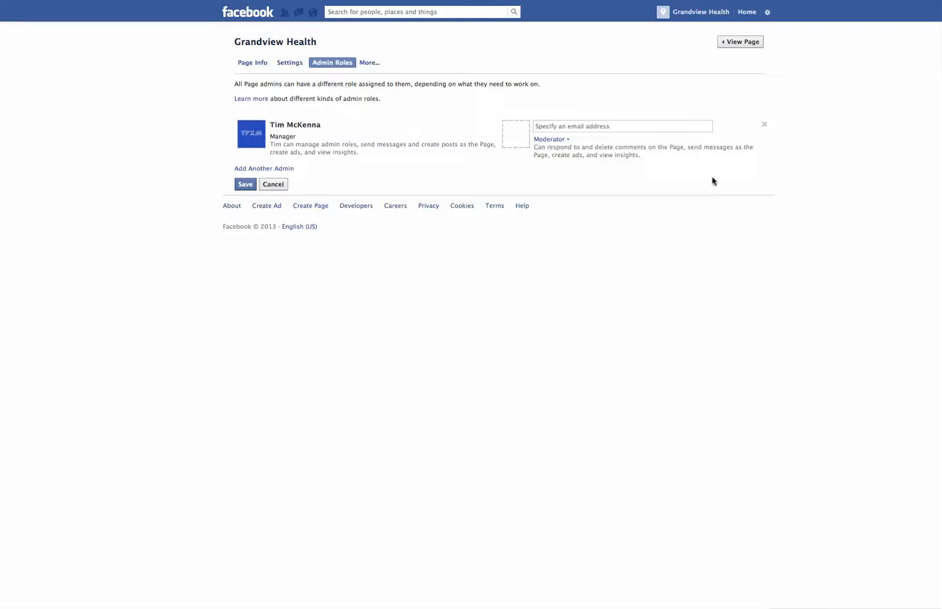
pyautogui.click(552, 140)
# Check which identities Facebook can be used as, and return to the page, discarding the unsaved admin role changes
pyautogui.click(768, 12)
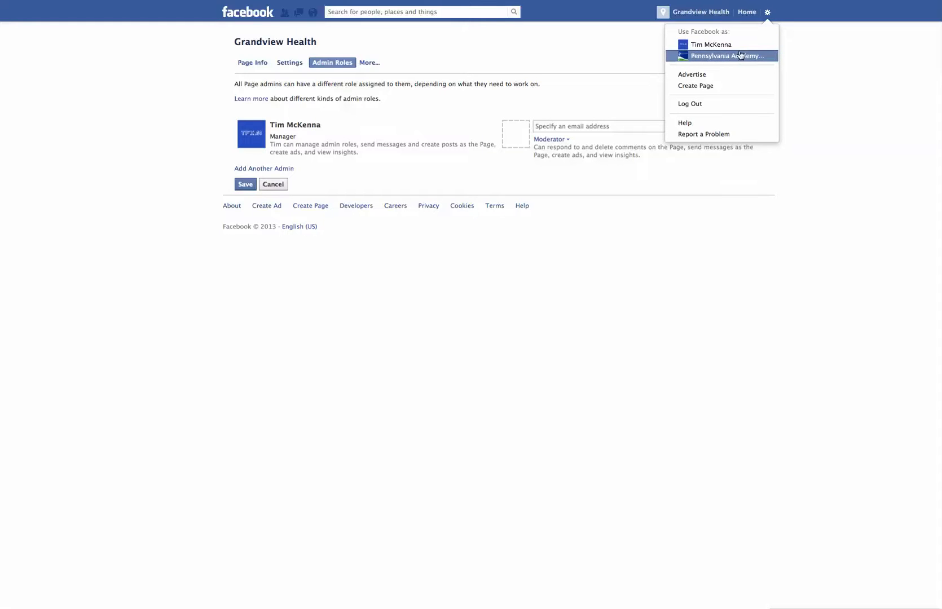
pyautogui.click(869, 67)
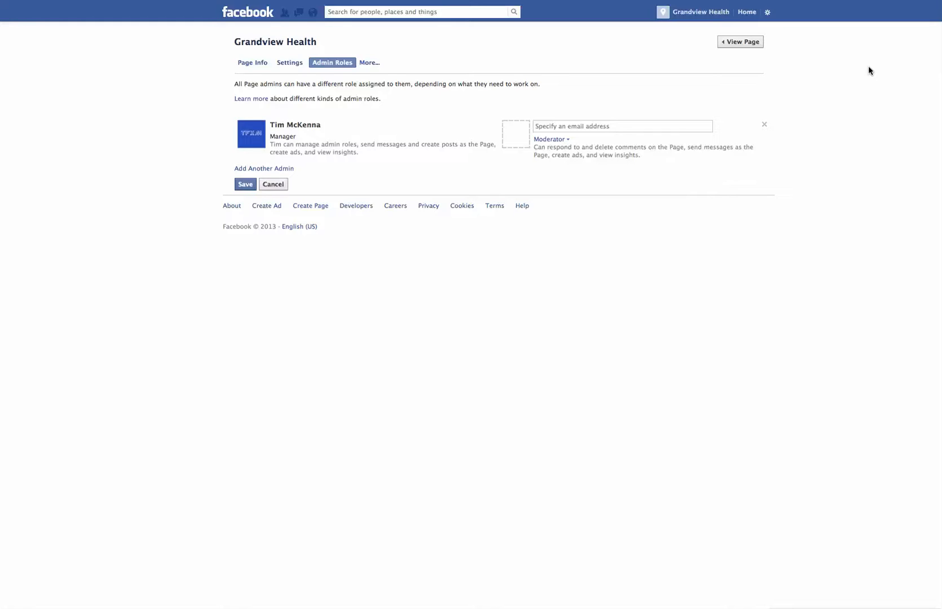
pyautogui.click(709, 16)
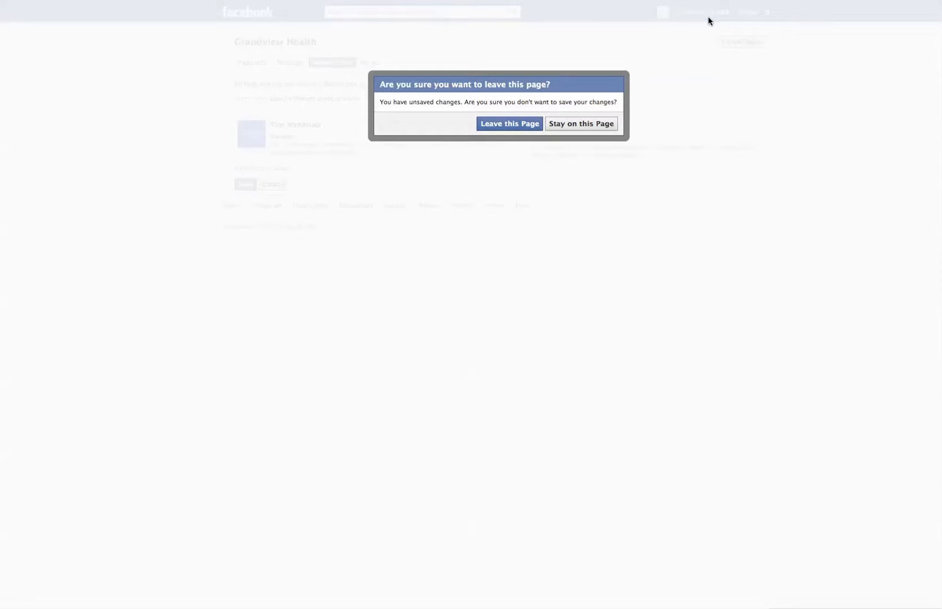
pyautogui.click(509, 123)
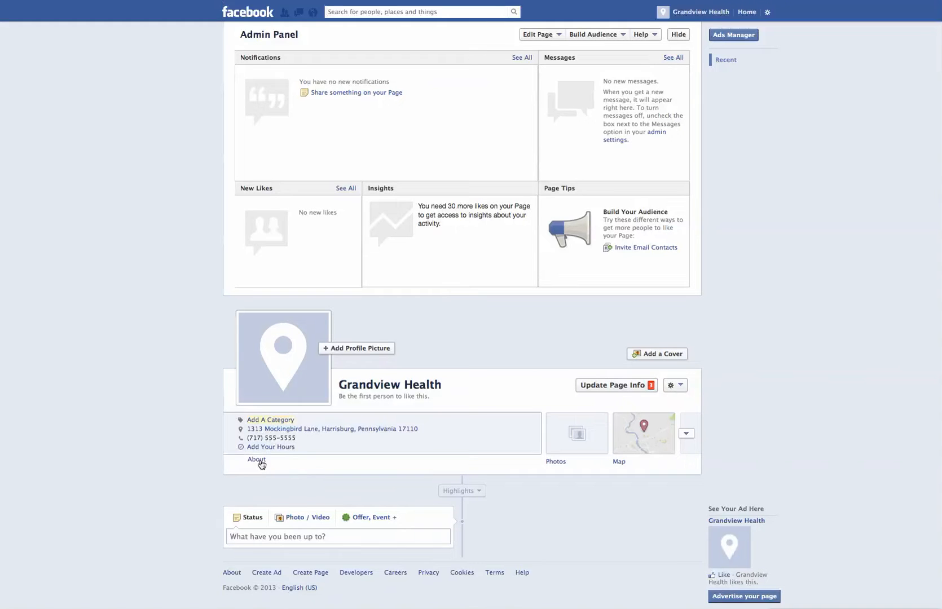
# View the Grandview Health page's About details and the additional sections available when editing it, and return to the page
pyautogui.click(317, 463)
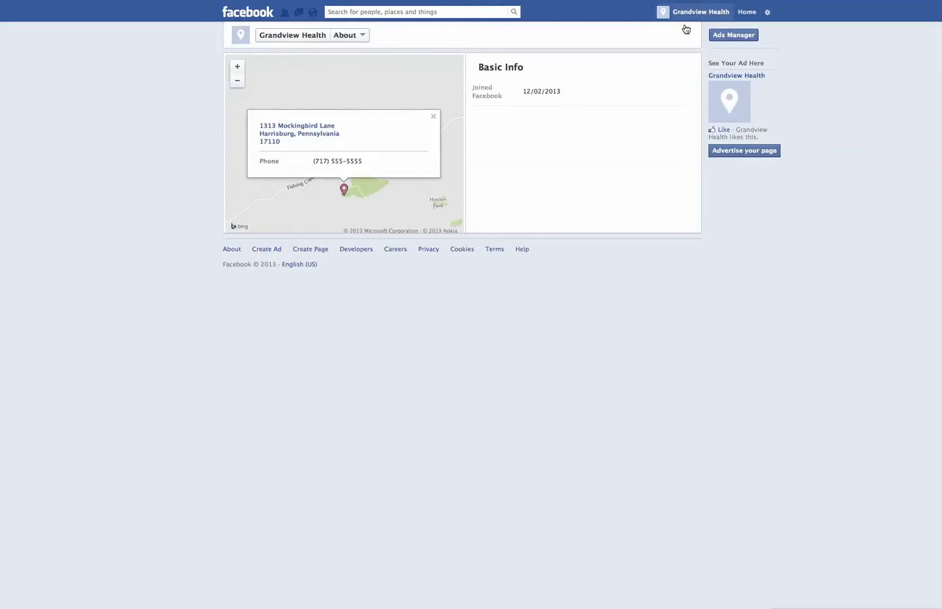
pyautogui.click(678, 69)
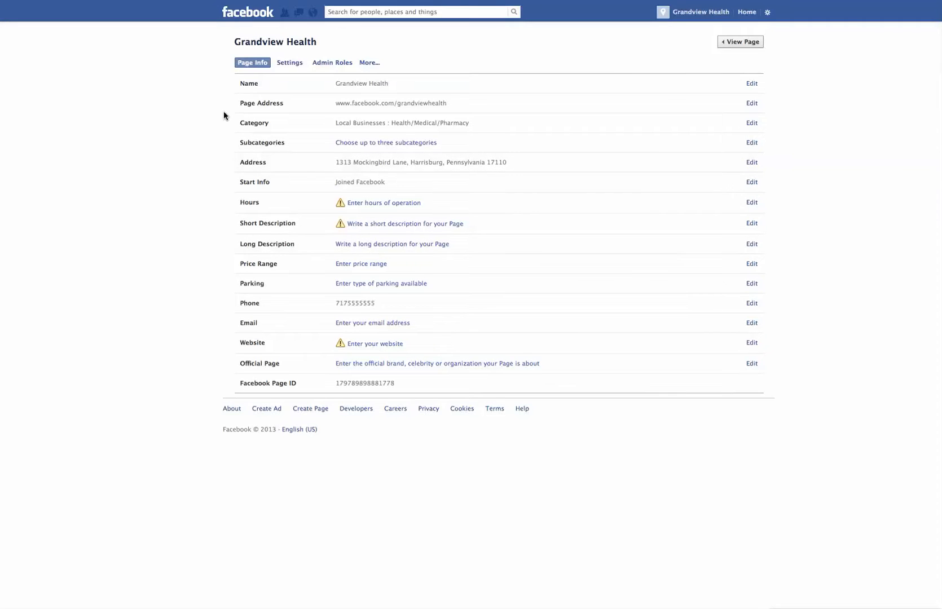
pyautogui.click(372, 65)
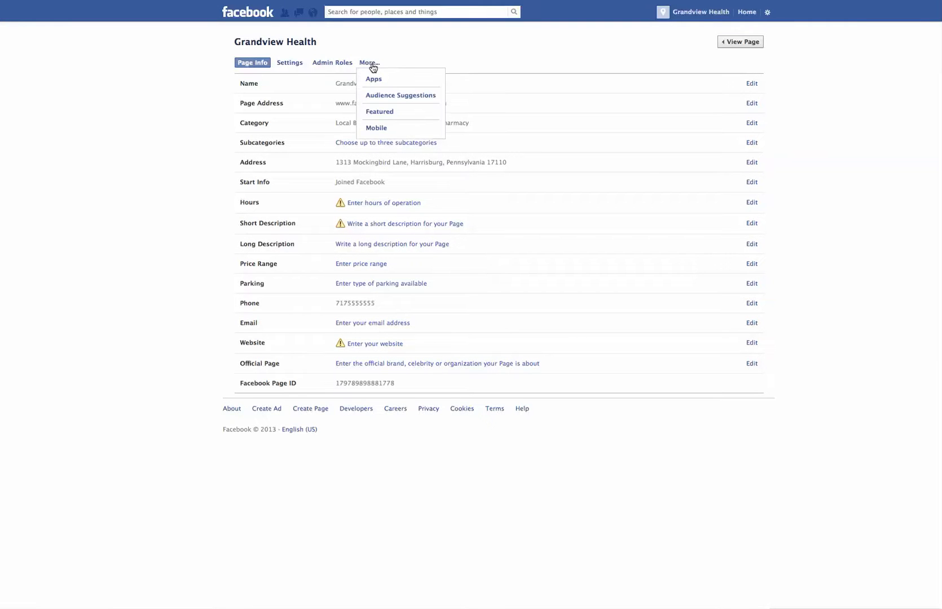
pyautogui.click(293, 64)
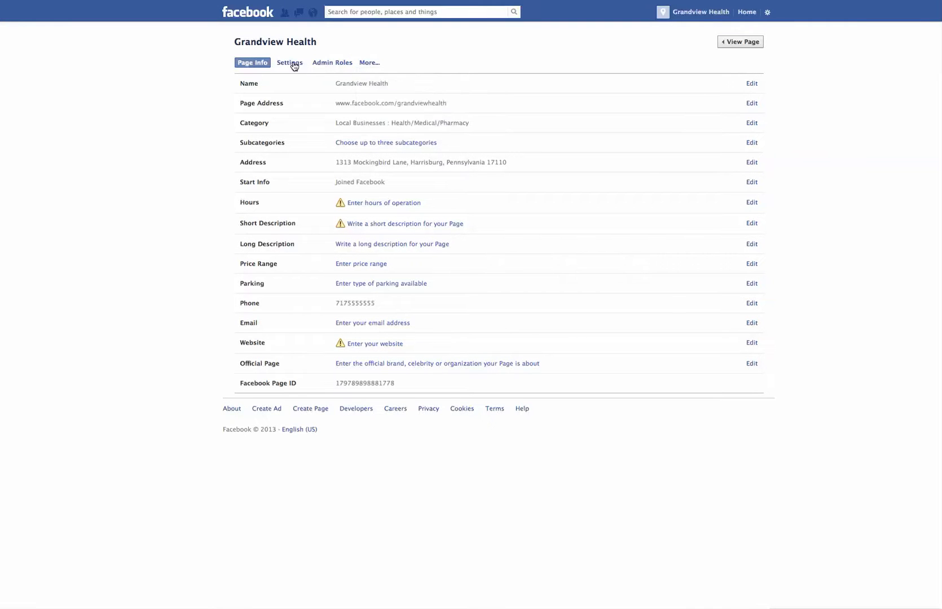
pyautogui.click(719, 13)
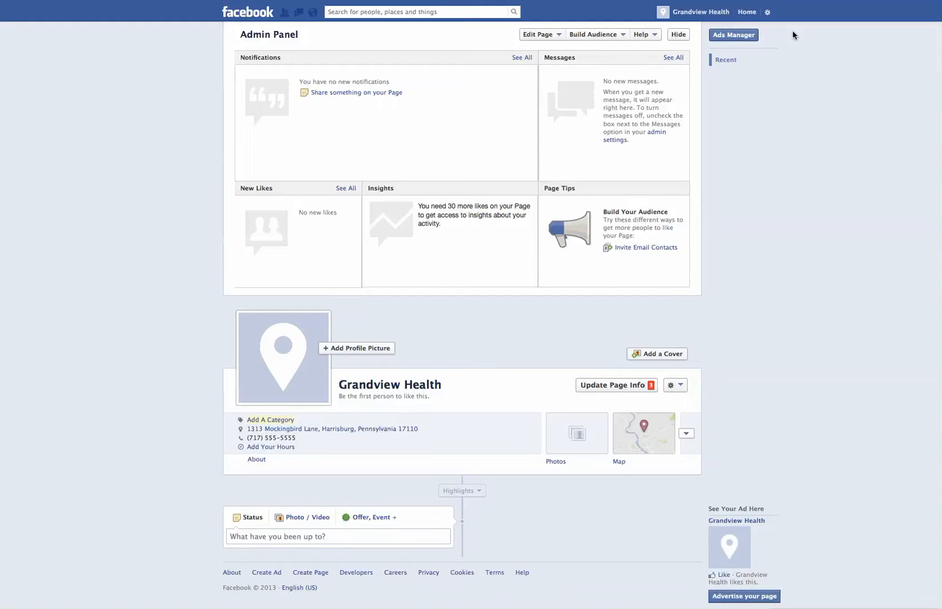
# View the Grandview Health news feed and switch to using Facebook as the Pennsylvania Academy of Family Physicians page
pyautogui.click(746, 12)
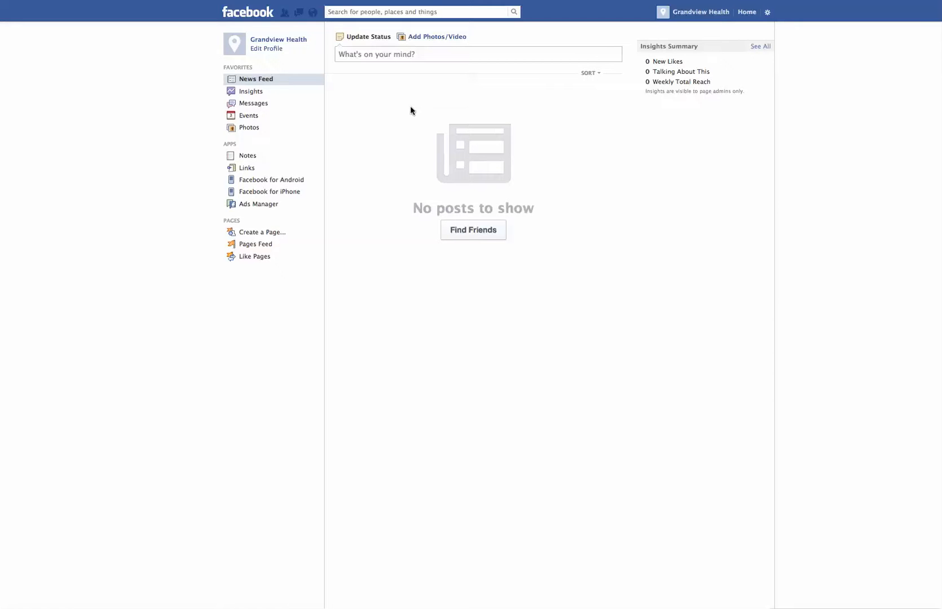
pyautogui.click(767, 12)
pyautogui.click(720, 57)
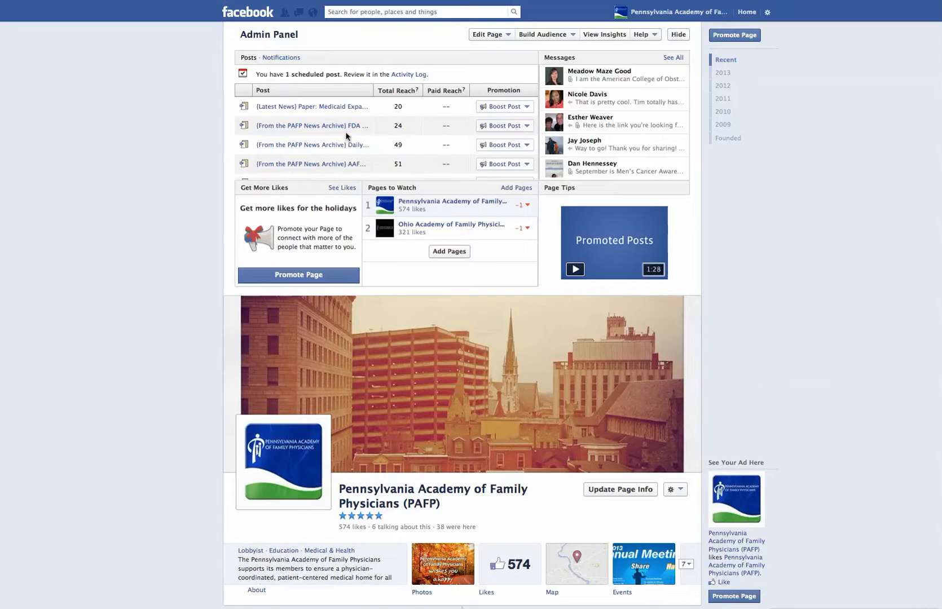
# Check the explanations of Total Reach and Paid Reach, and view the boost options for the latest Medicaid expansion post
pyautogui.moveTo(403, 94)
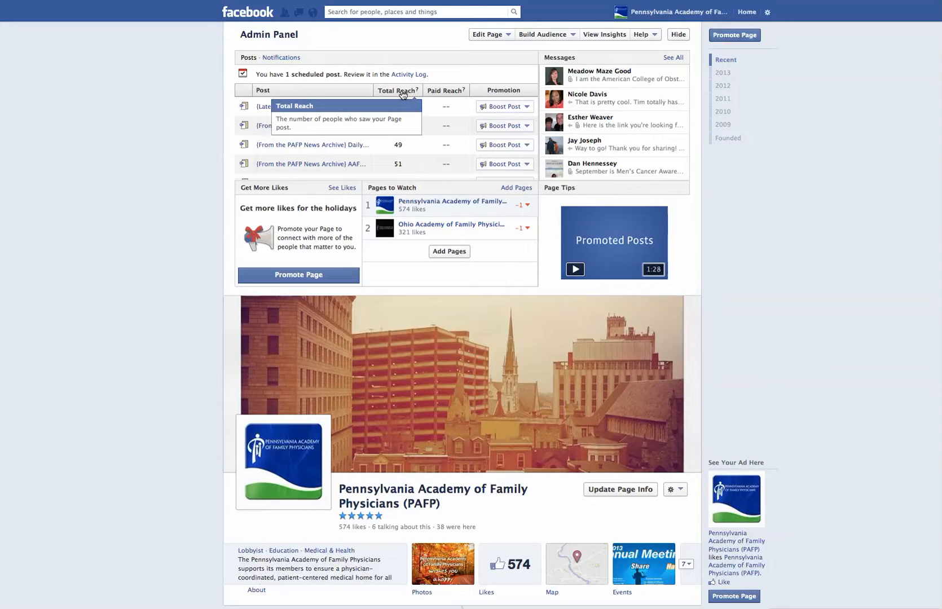
pyautogui.moveTo(447, 92)
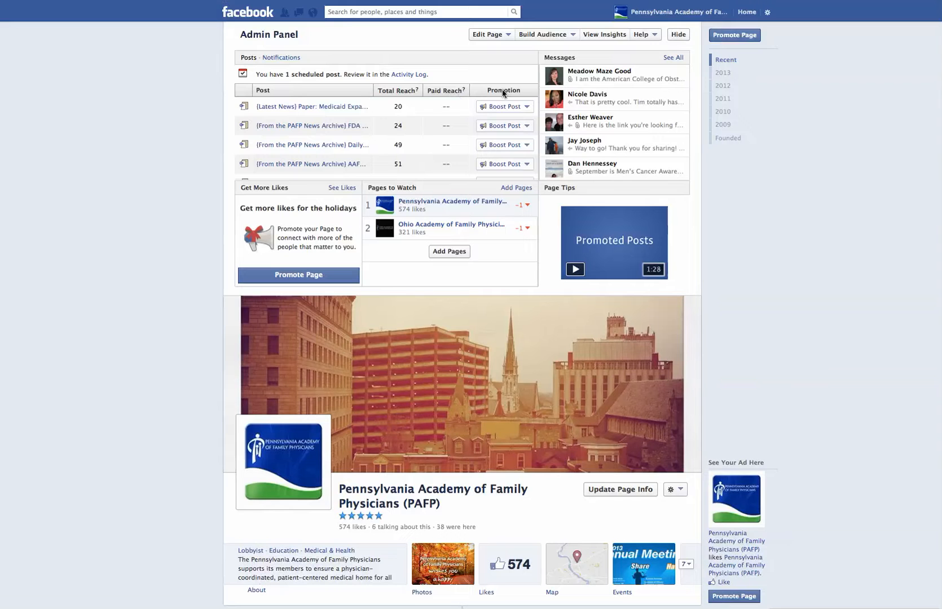
pyautogui.click(515, 107)
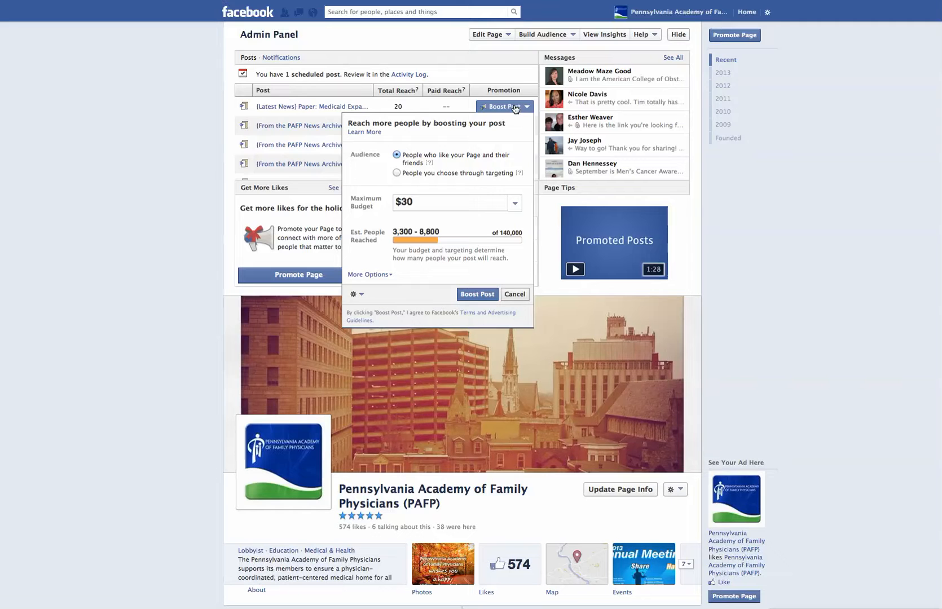
pyautogui.click(471, 82)
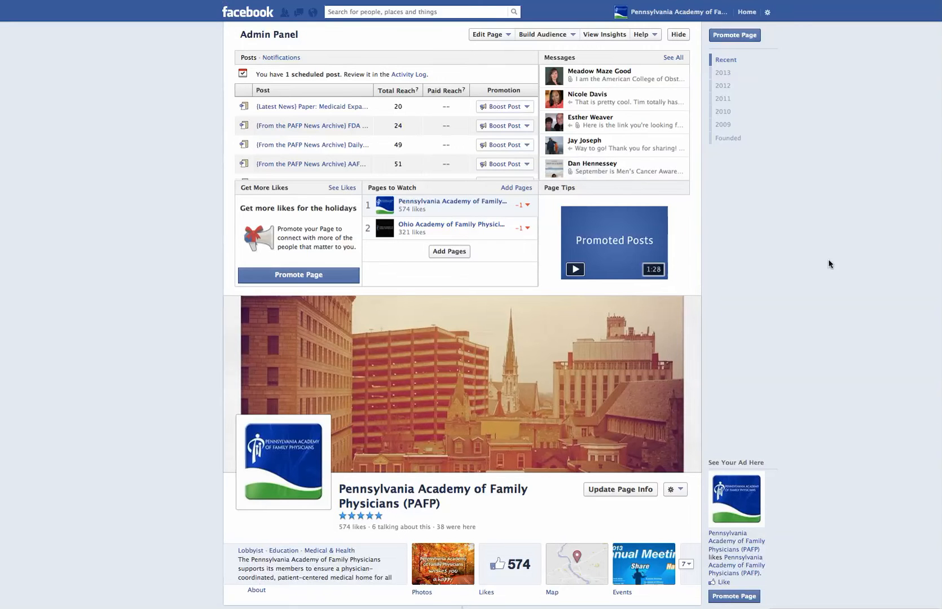
# Look through the page's timeline and recent posts by others, and show the page's notifications in the Admin Panel
pyautogui.scroll(-6, 832, 273)
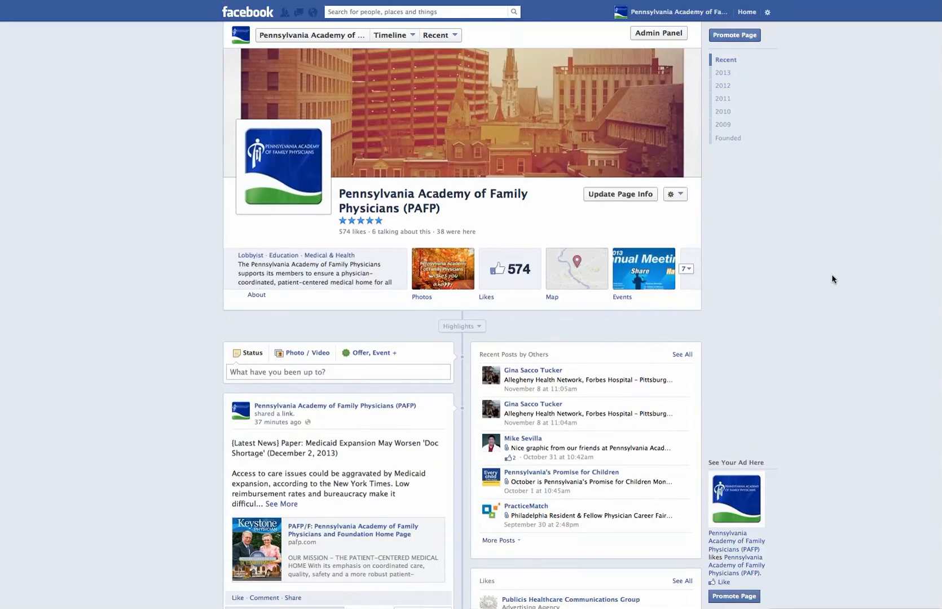
pyautogui.scroll(-3, 831, 456)
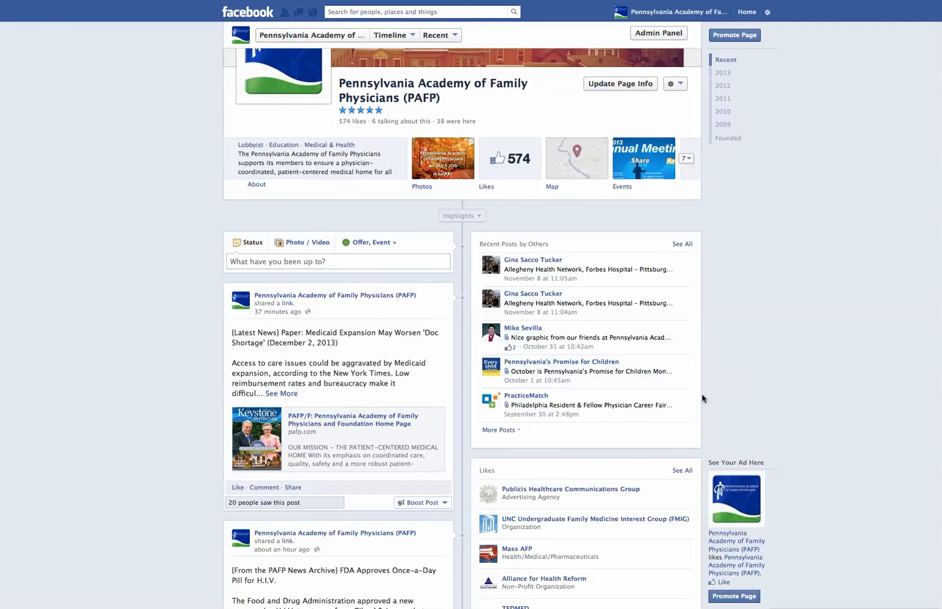
pyautogui.scroll(15, 786, 383)
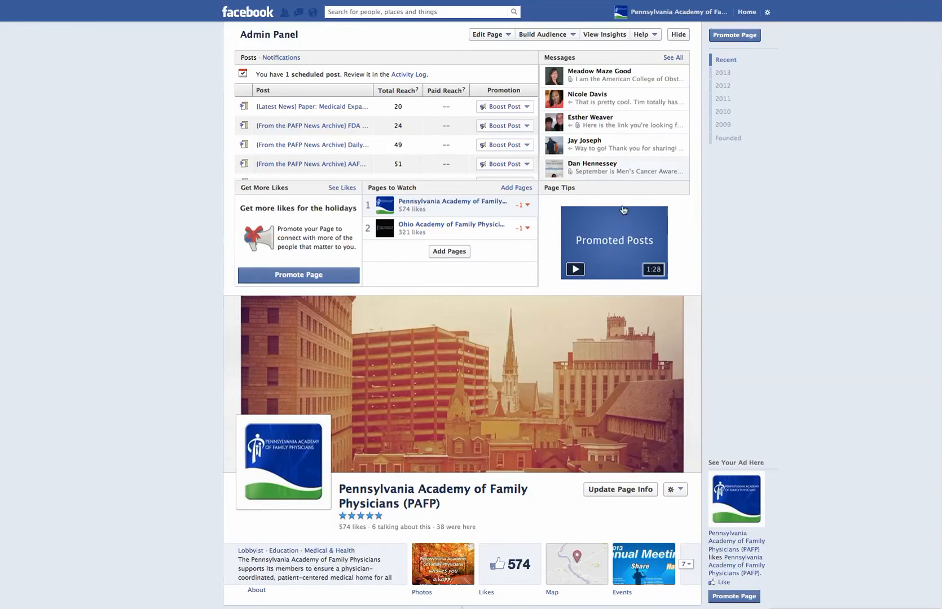
pyautogui.scroll(-5, 765, 322)
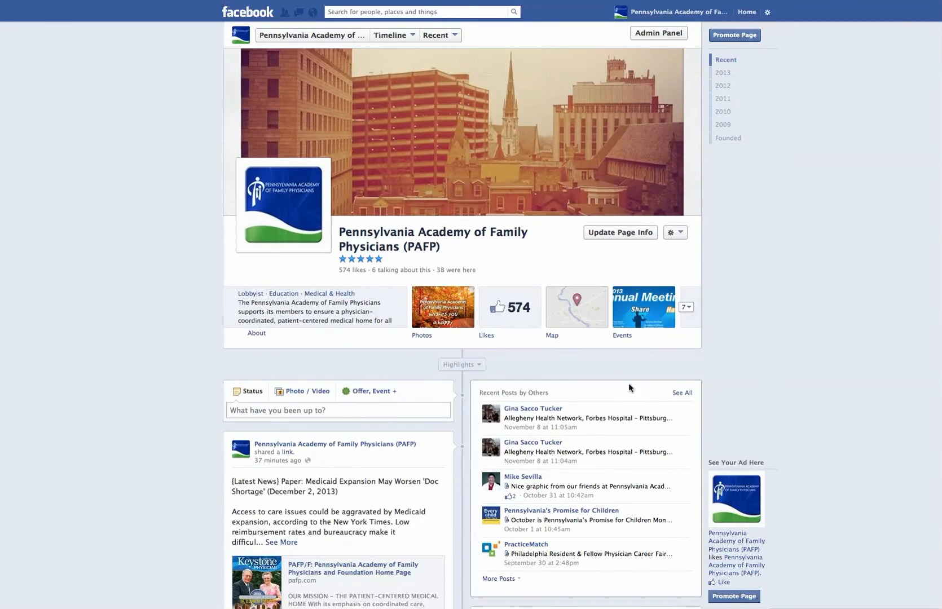
pyautogui.scroll(-3, 798, 437)
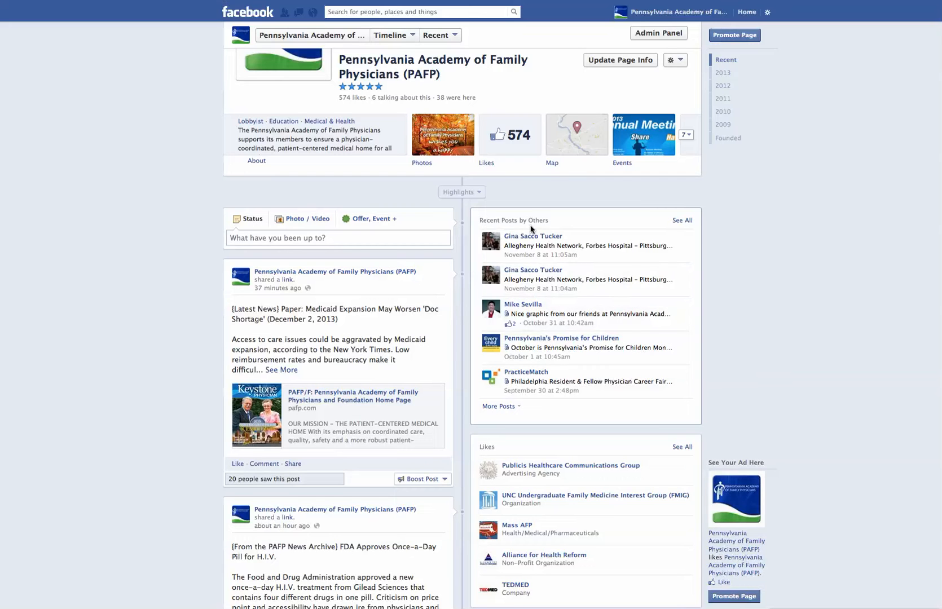
pyautogui.scroll(8, 760, 263)
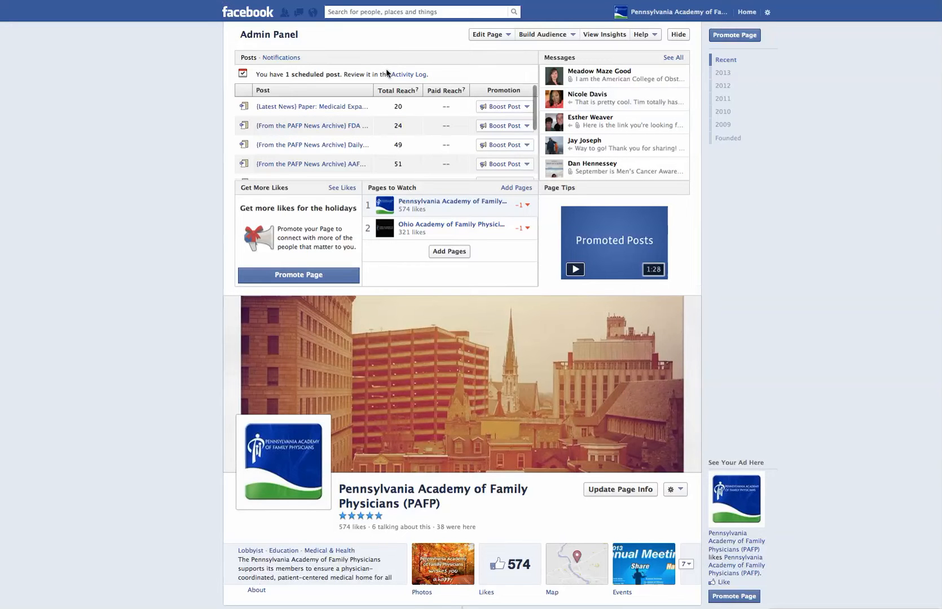
pyautogui.click(284, 61)
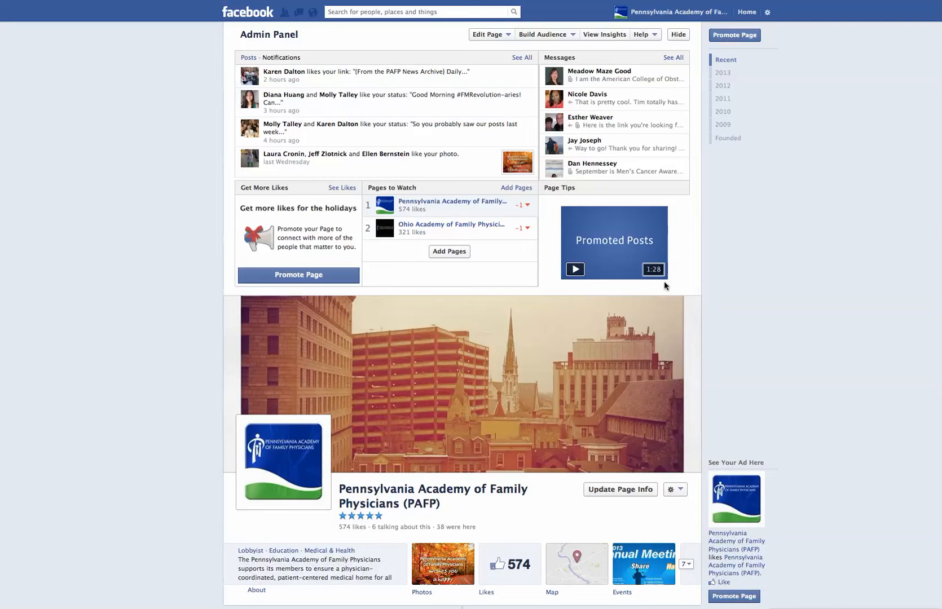
# Open the Pennsylvania Academy of Family Physicians news feed, sort it by Most Recent and look through the posts
pyautogui.click(744, 13)
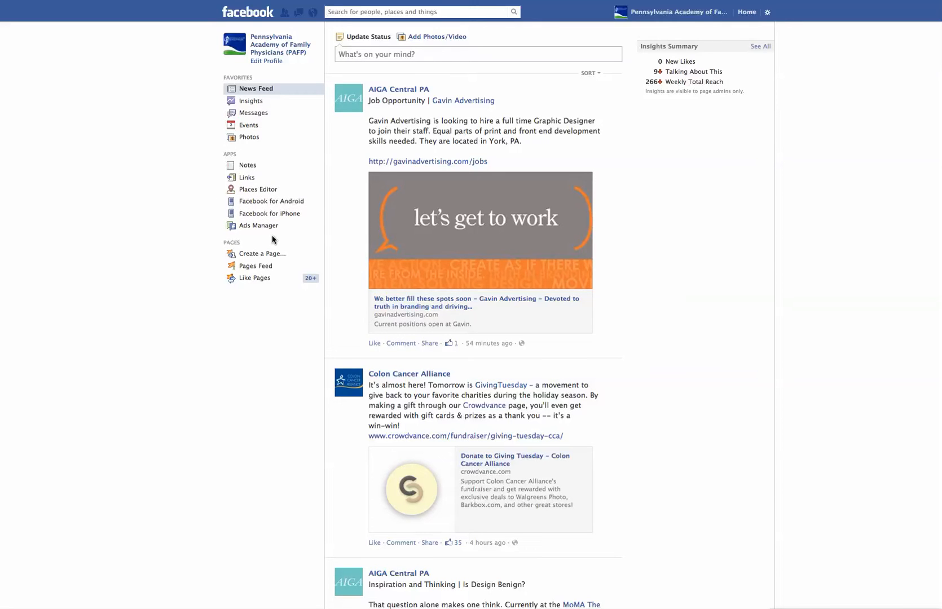
pyautogui.click(590, 73)
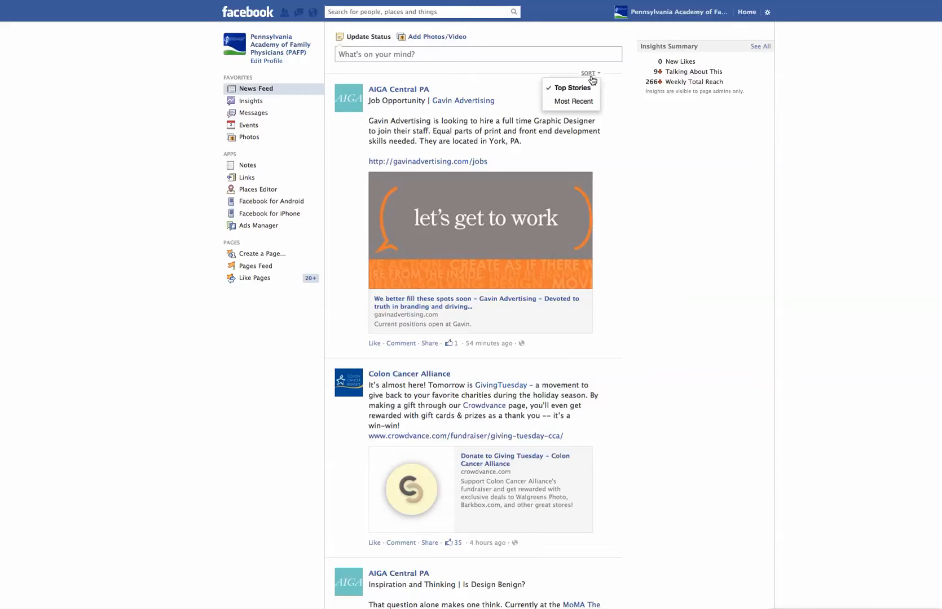
pyautogui.click(591, 101)
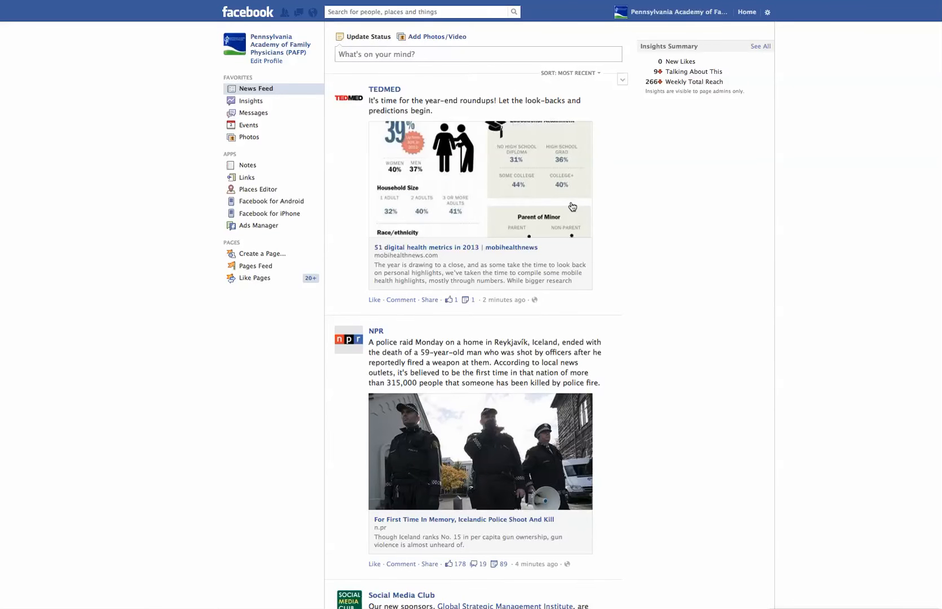
pyautogui.scroll(-5, 573, 206)
pyautogui.scroll(5, 573, 209)
# Sort the news feed by Top Stories again and look through its posts
pyautogui.click(587, 74)
pyautogui.click(575, 88)
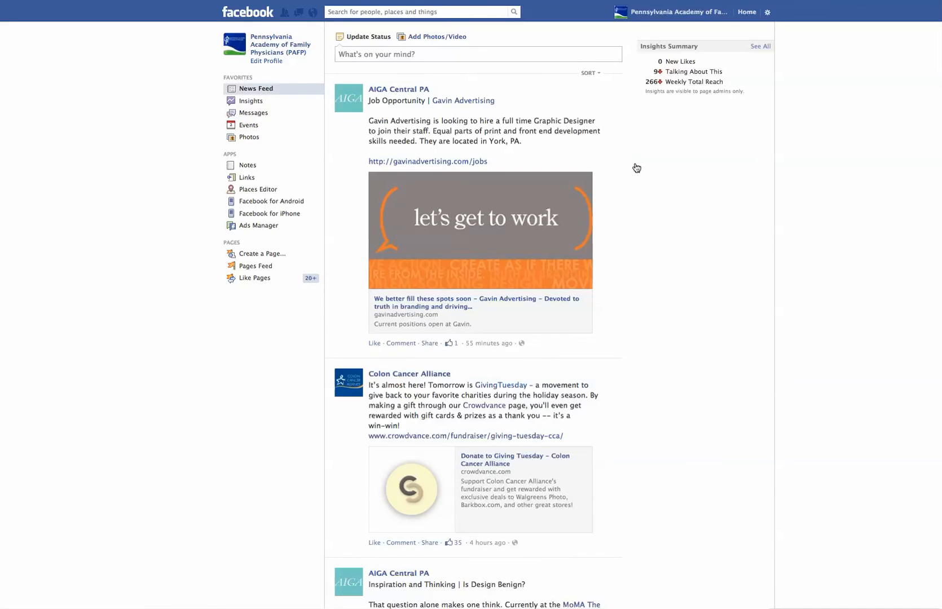
pyautogui.scroll(-10, 637, 168)
pyautogui.scroll(7, 637, 168)
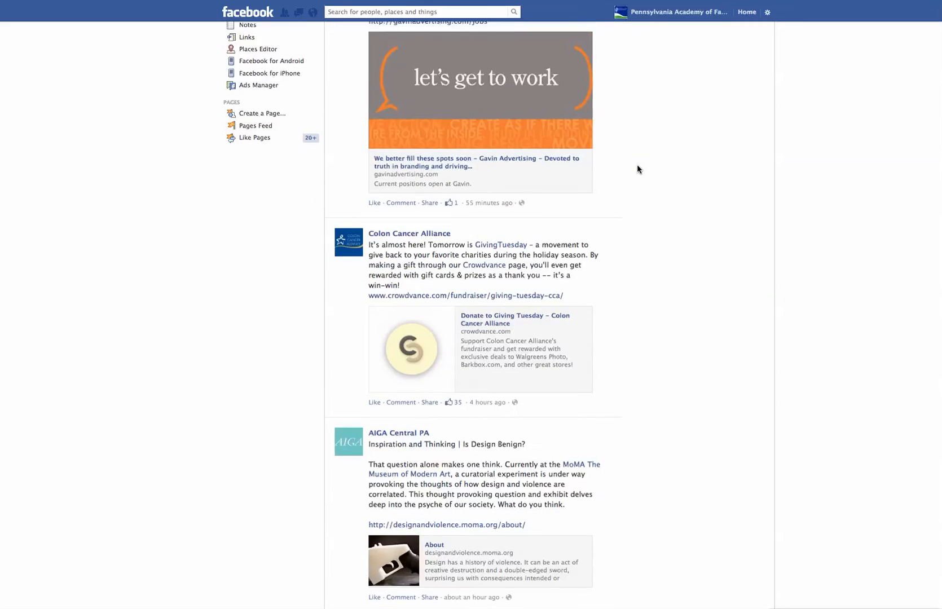
pyautogui.scroll(3, 638, 166)
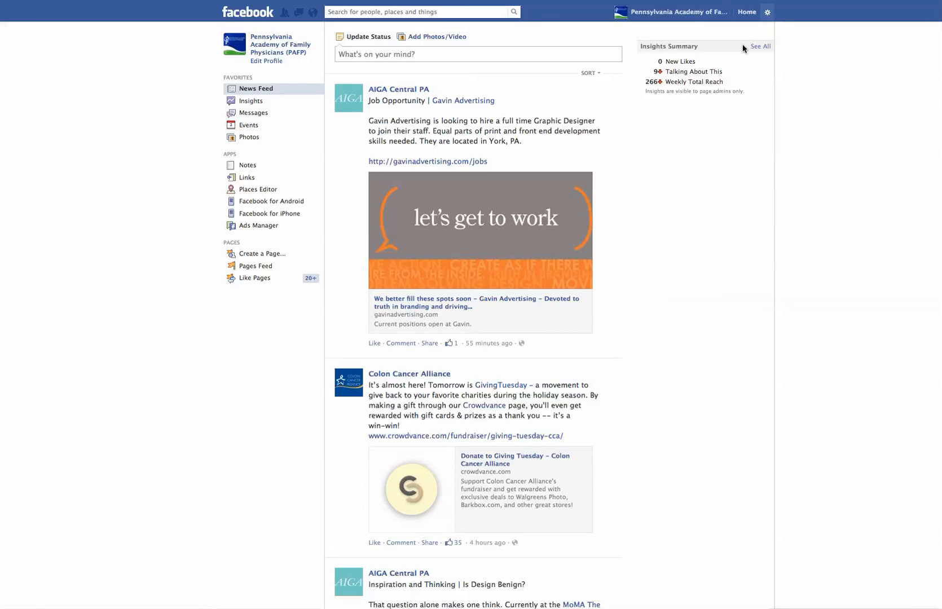
# Switch to using Facebook as Grandview Health and open that page's news feed
pyautogui.click(768, 12)
pyautogui.click(706, 56)
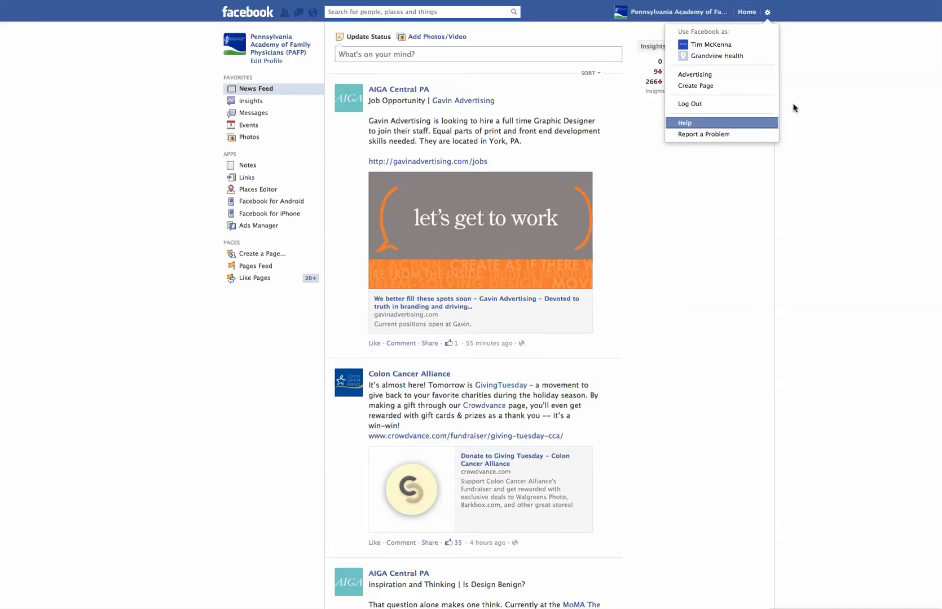
pyautogui.click(745, 13)
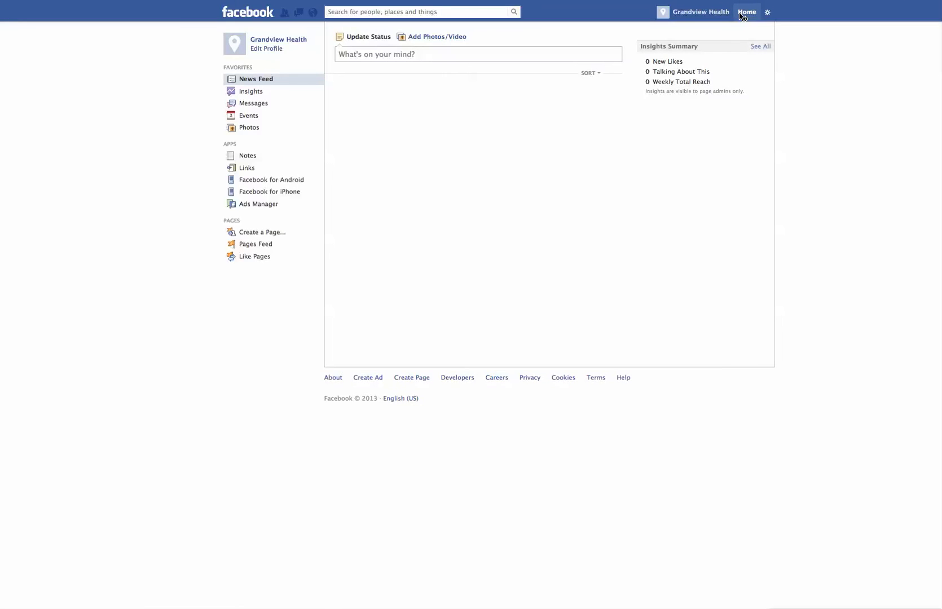